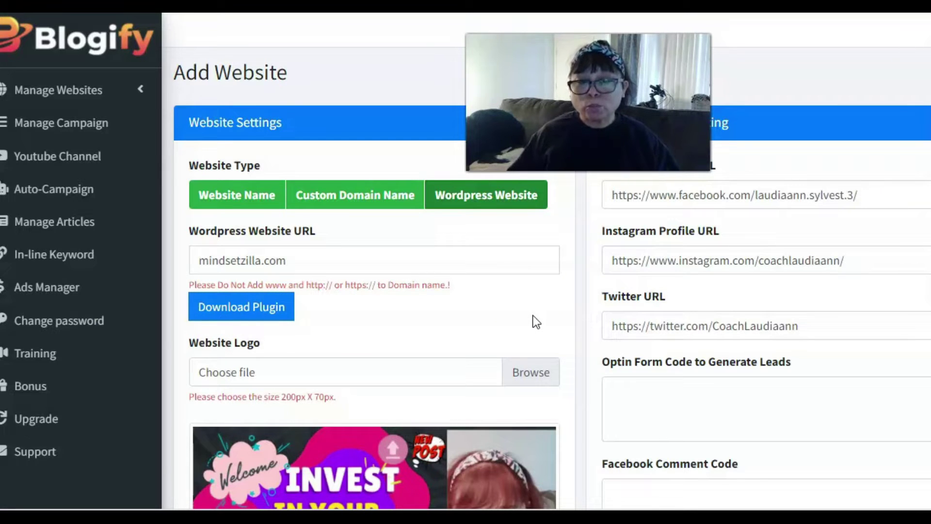
- Finish the mindsetzilla.com WordPress website entry in Blogify and bring up the linked blog's homepage
click(833, 85)
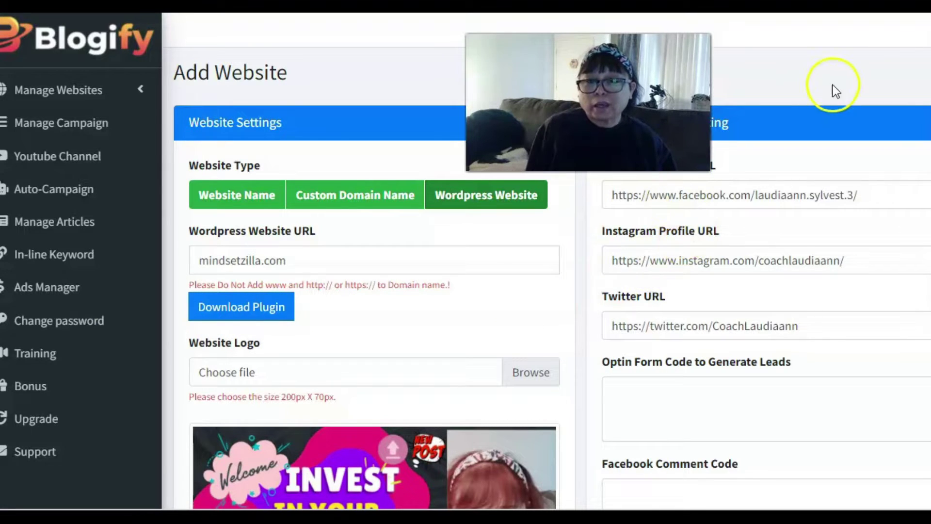
click(783, 76)
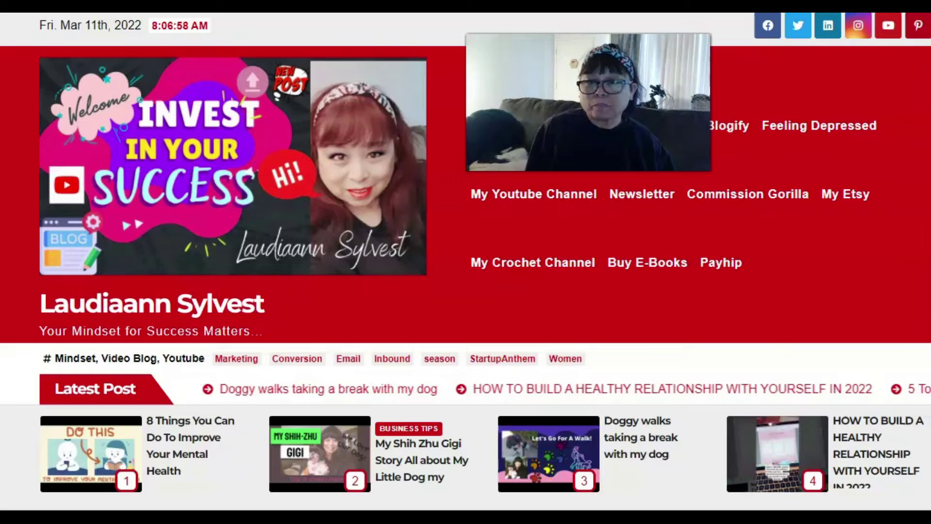
- Open the mindsetzilla.com homepage and scroll past the Latest Post slider to the recent posts list
click(841, 296)
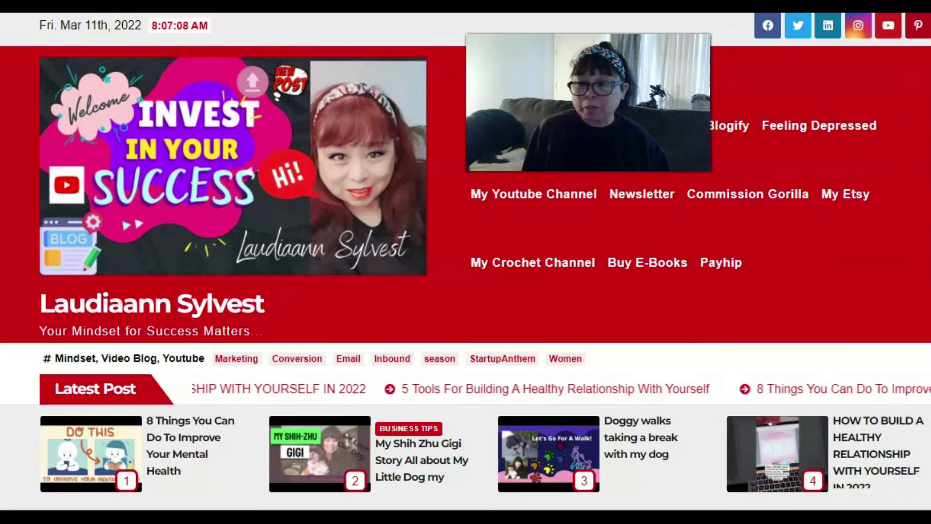
scroll(467, 262, down, 1)
scroll(466, 262, down, 3)
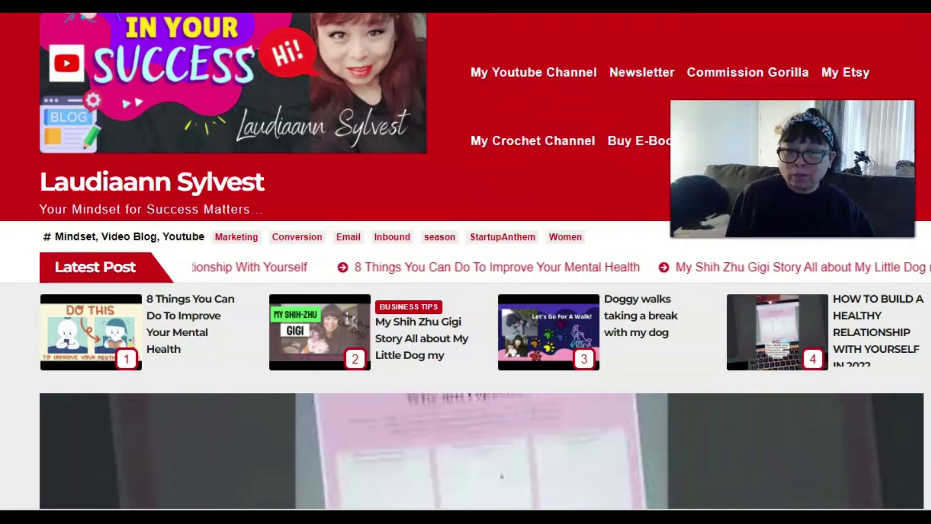
click(786, 345)
scroll(466, 262, down, 5)
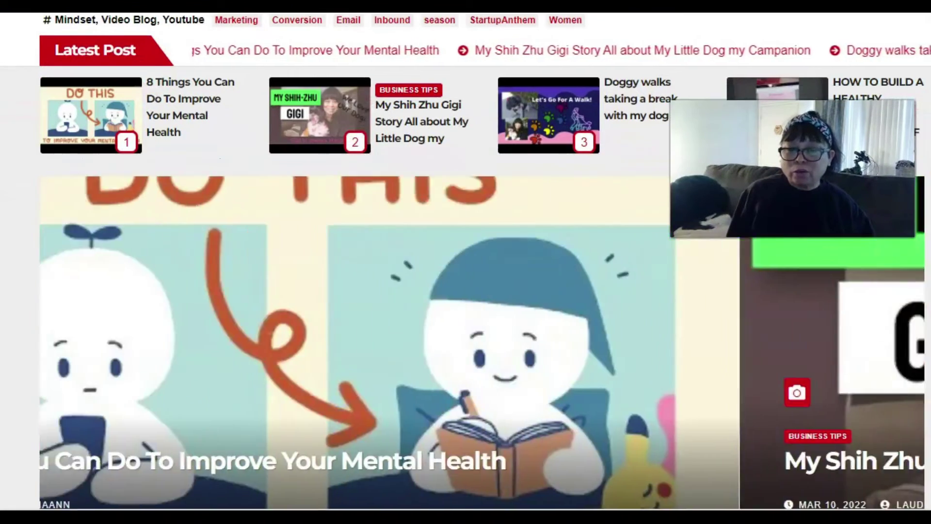
scroll(465, 261, down, 2)
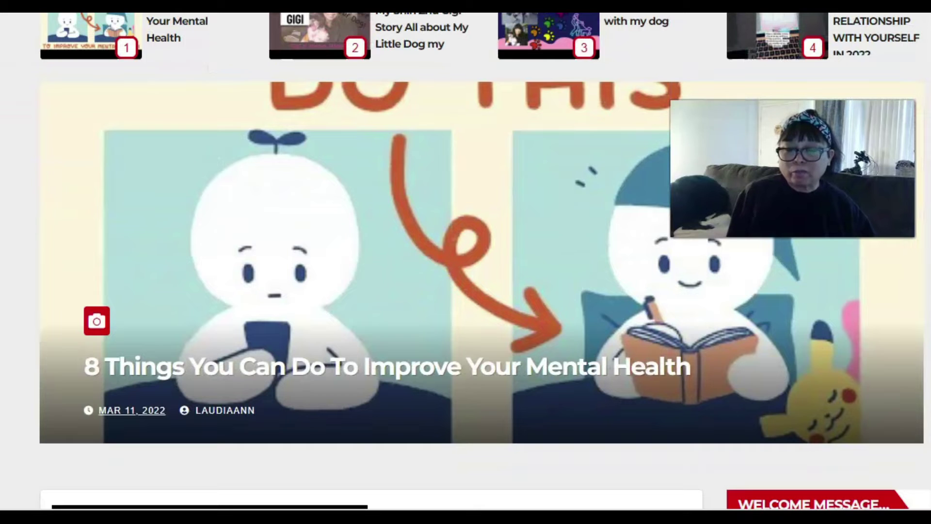
scroll(466, 262, down, 5)
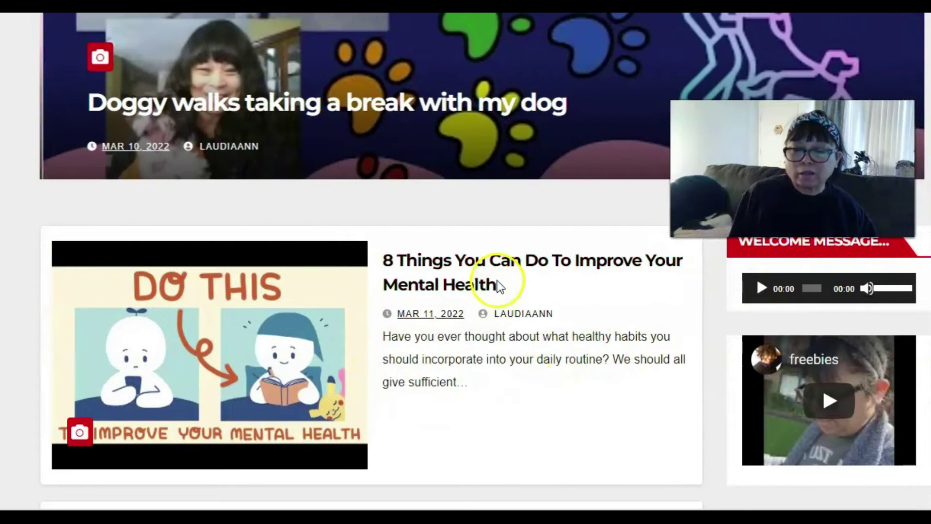
- Read through the '8 Things You Can Do To Improve Your Mental Health' article and its embedded YouTube video
click(490, 262)
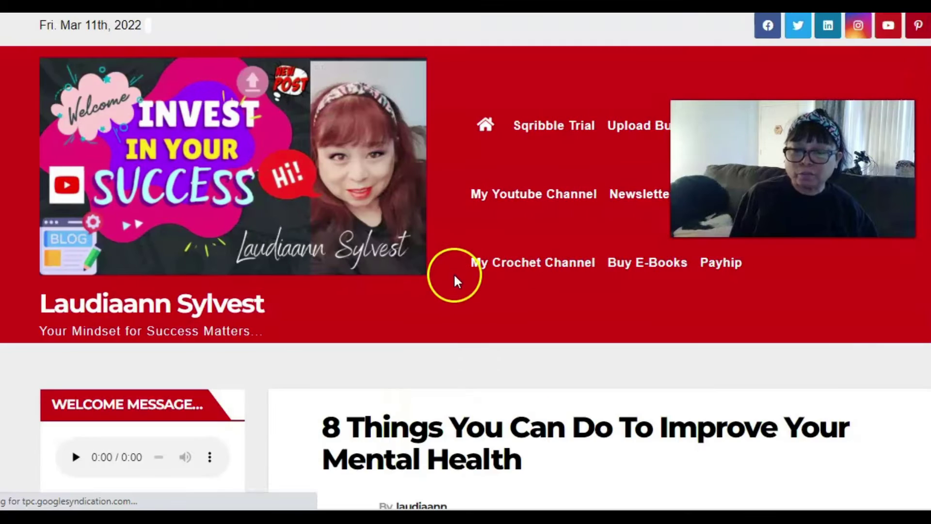
scroll(455, 280, down, 3)
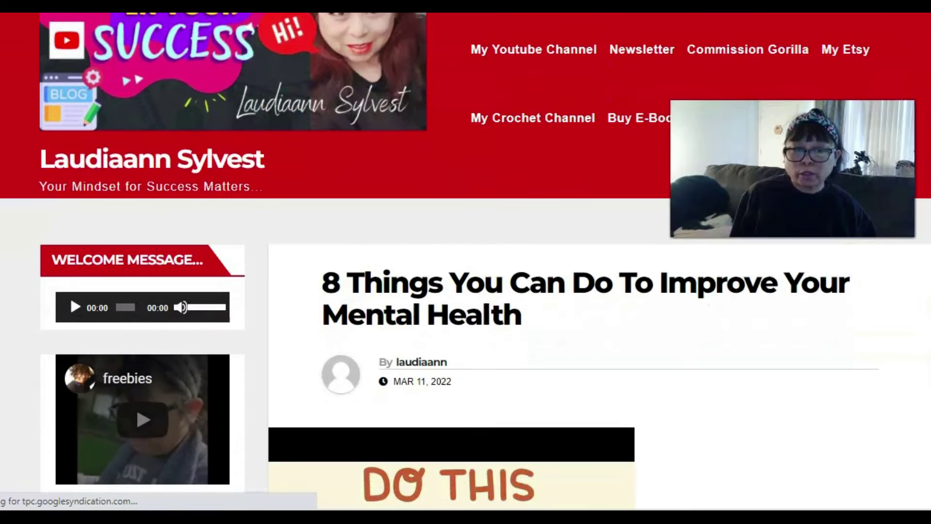
scroll(466, 263, down, 10)
scroll(466, 262, up, 2)
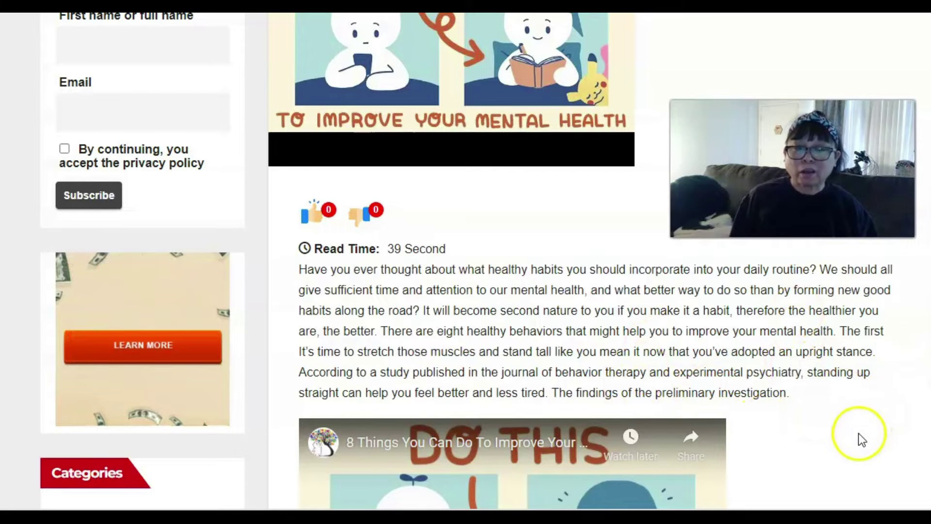
scroll(465, 263, down, 7)
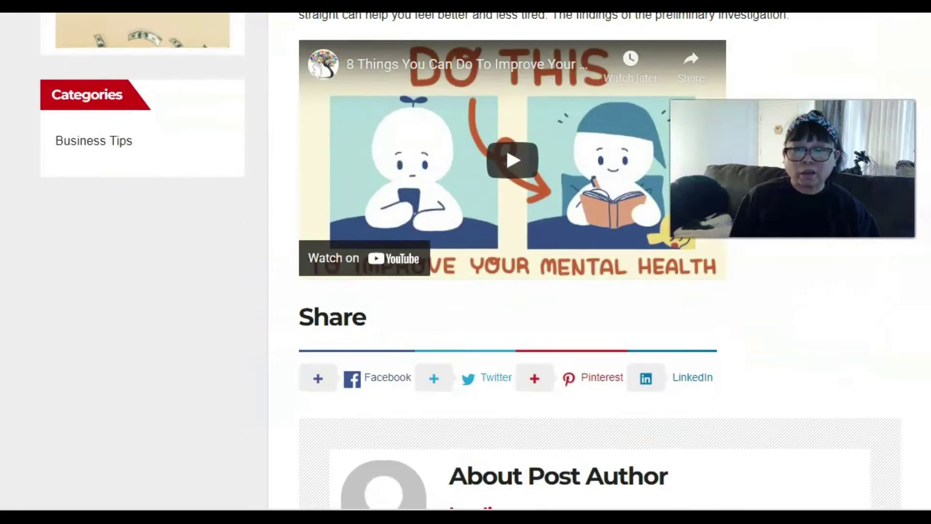
scroll(466, 262, up, 10)
scroll(465, 262, up, 10)
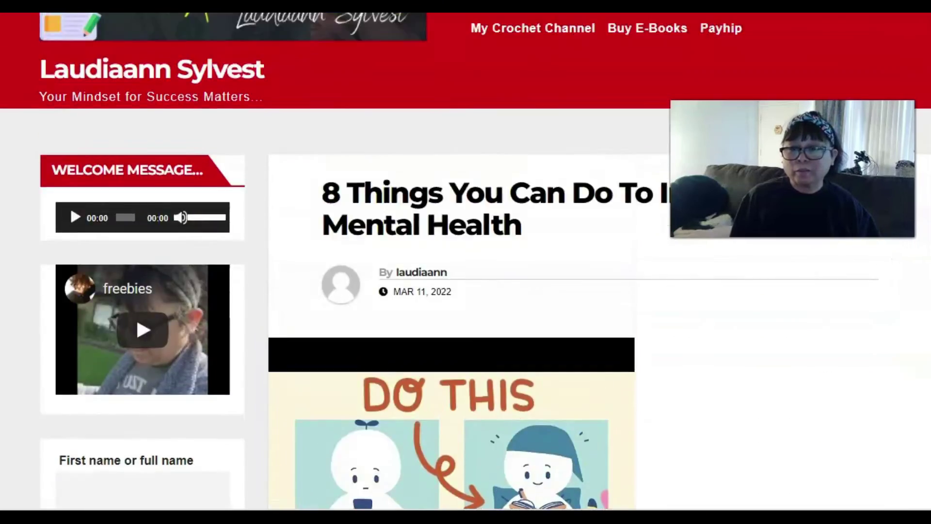
scroll(466, 262, down, 1)
scroll(466, 262, down, 6)
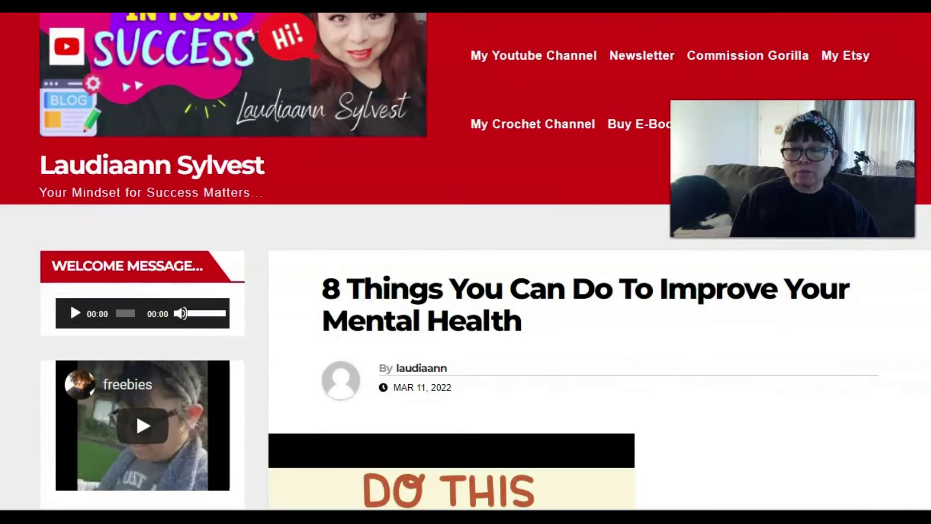
scroll(483, 235, down, 2)
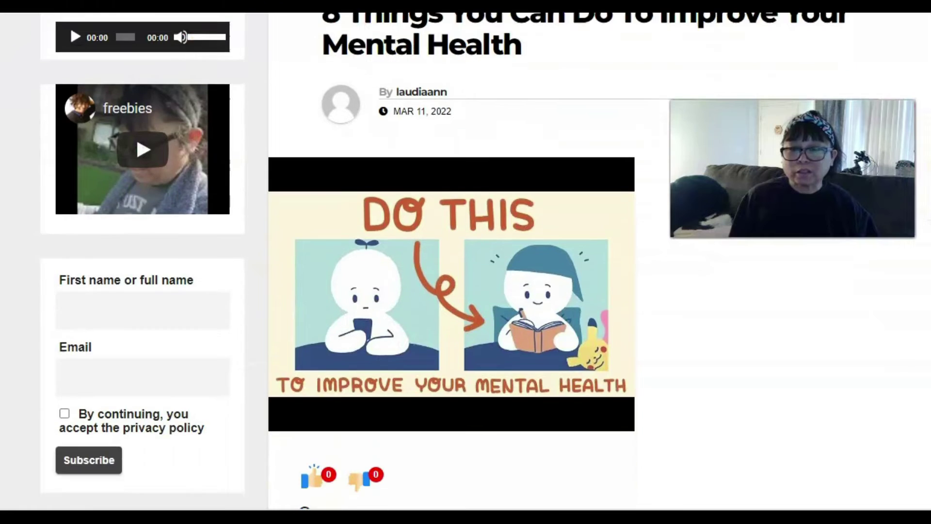
scroll(482, 235, up, 8)
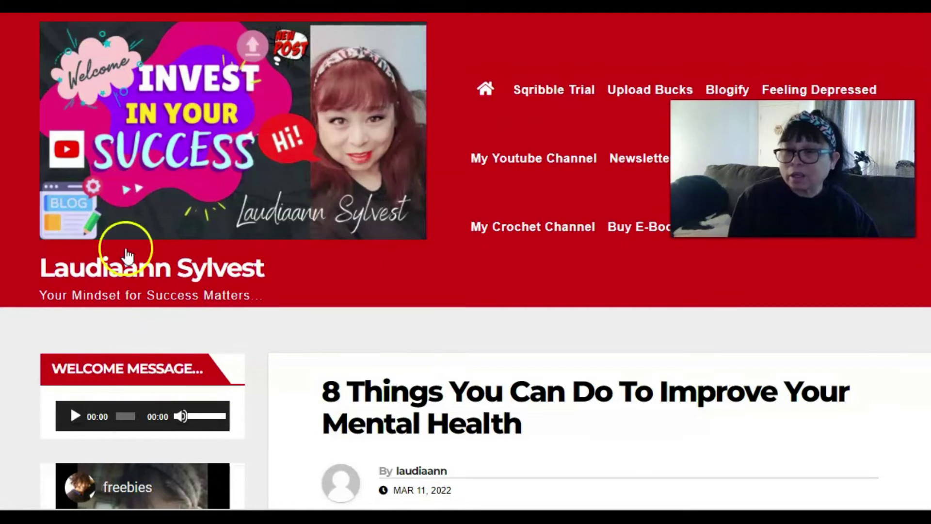
- Return to the mindsetzilla.com homepage and start the sidebar Welcome Message audio playing
click(120, 268)
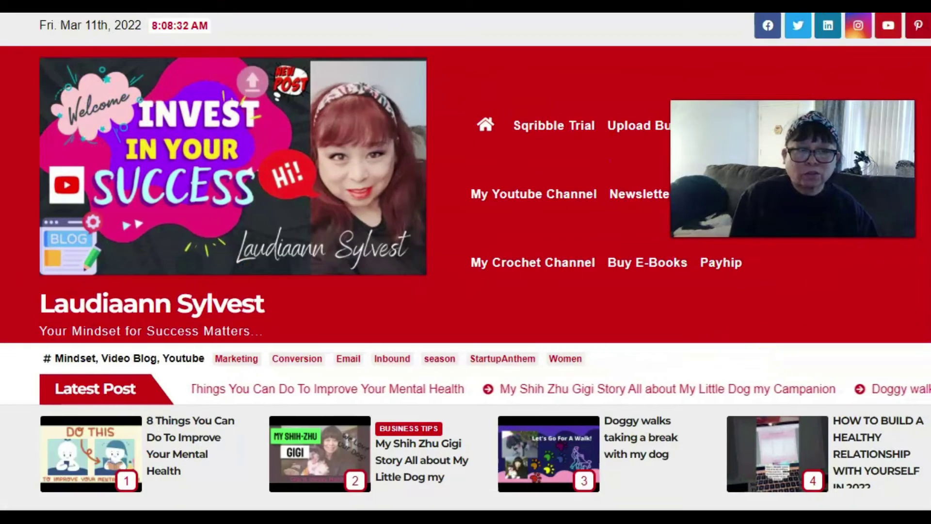
scroll(749, 333, down, 8)
scroll(466, 261, down, 10)
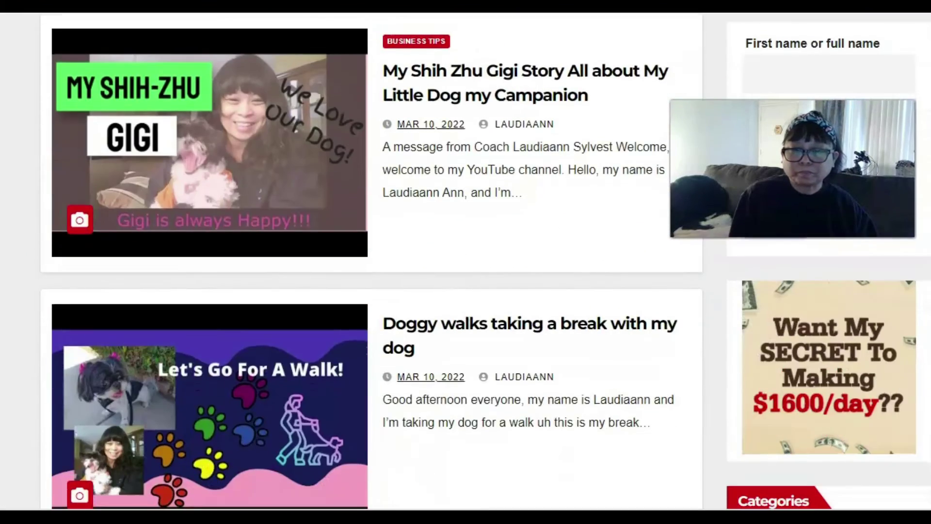
scroll(466, 262, up, 10)
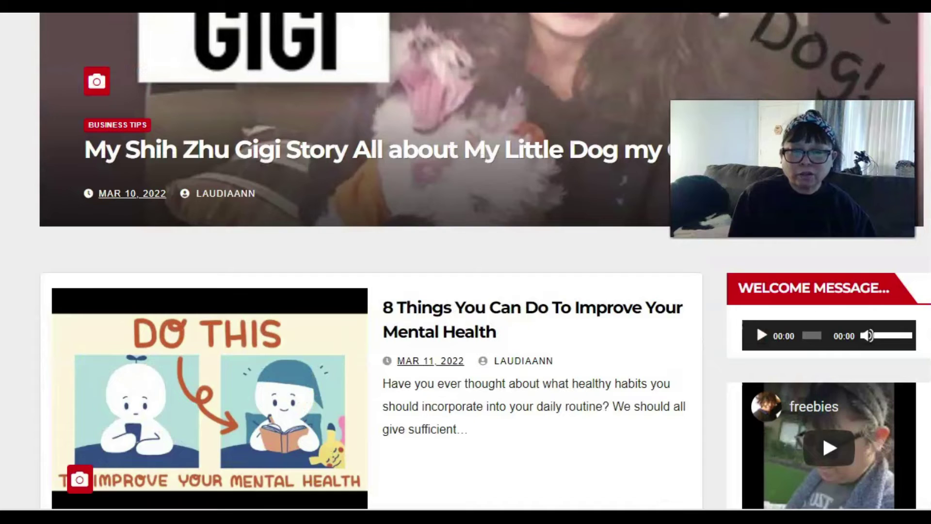
scroll(465, 263, down, 3)
scroll(466, 263, up, 5)
scroll(466, 262, down, 1)
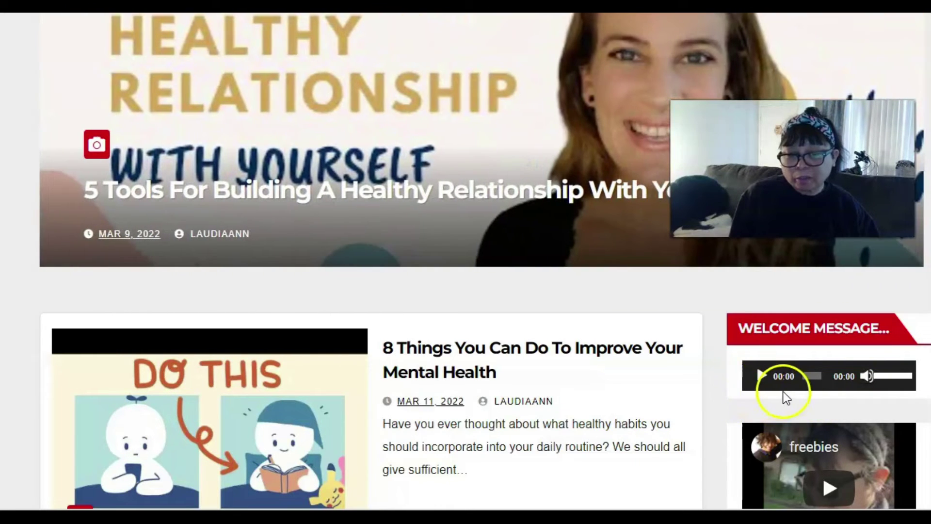
click(760, 381)
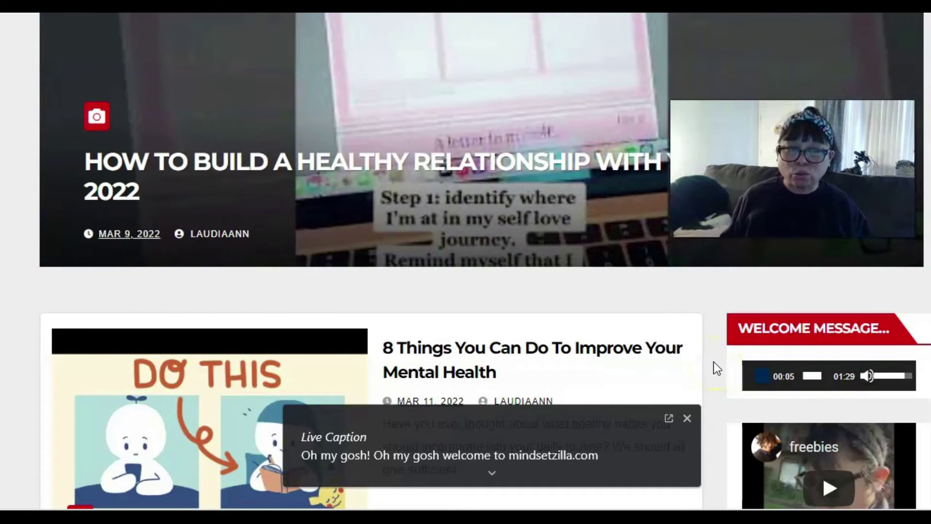
click(631, 171)
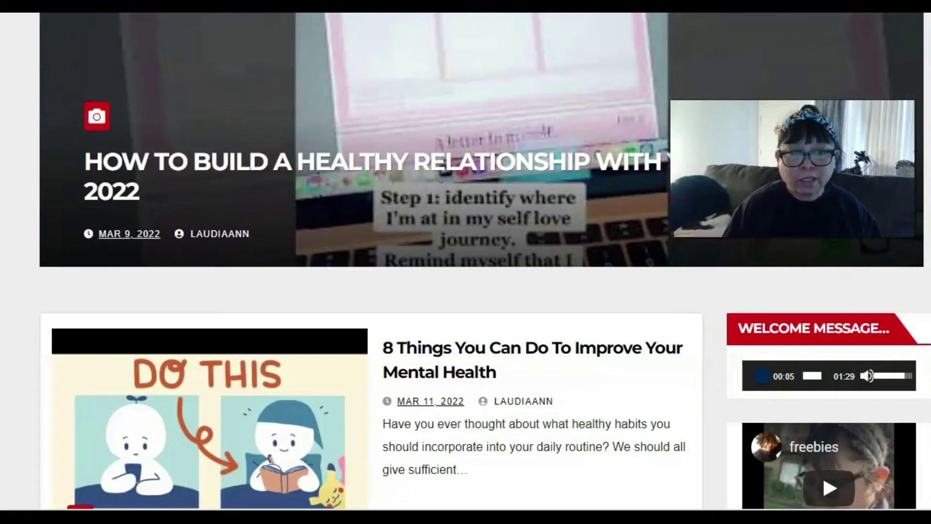
scroll(465, 262, down, 6)
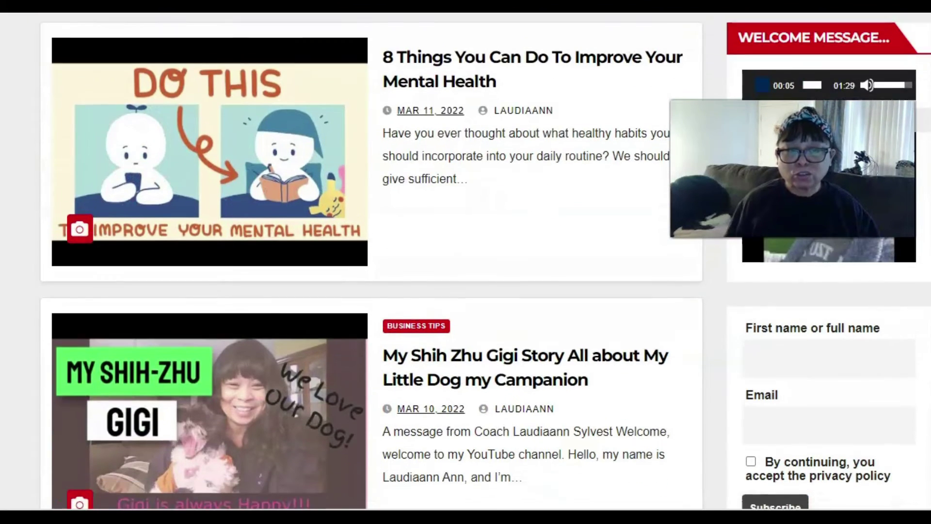
scroll(466, 262, down, 3)
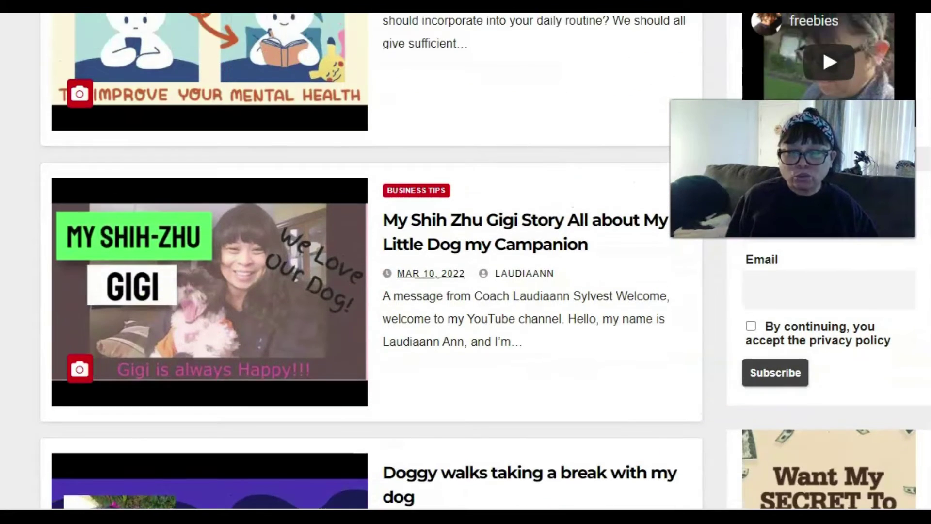
scroll(466, 262, down, 9)
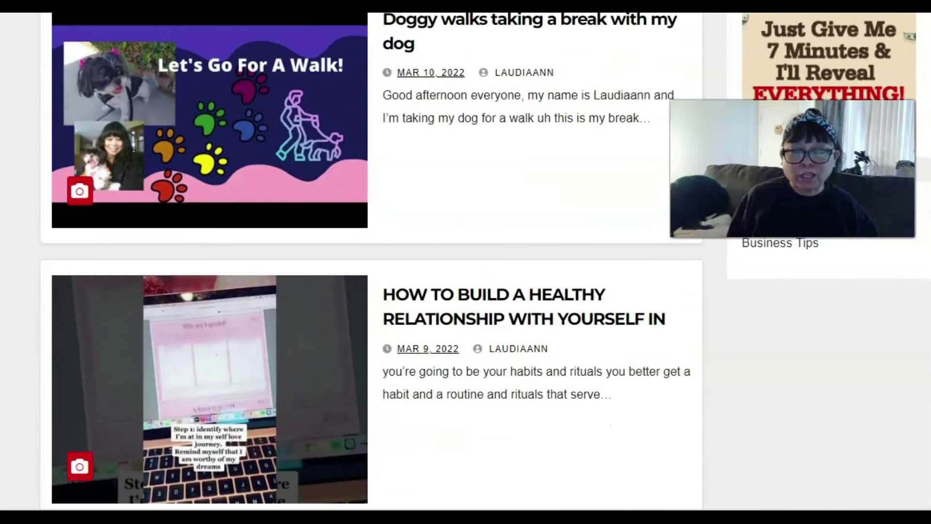
scroll(466, 262, down, 3)
scroll(466, 262, up, 1)
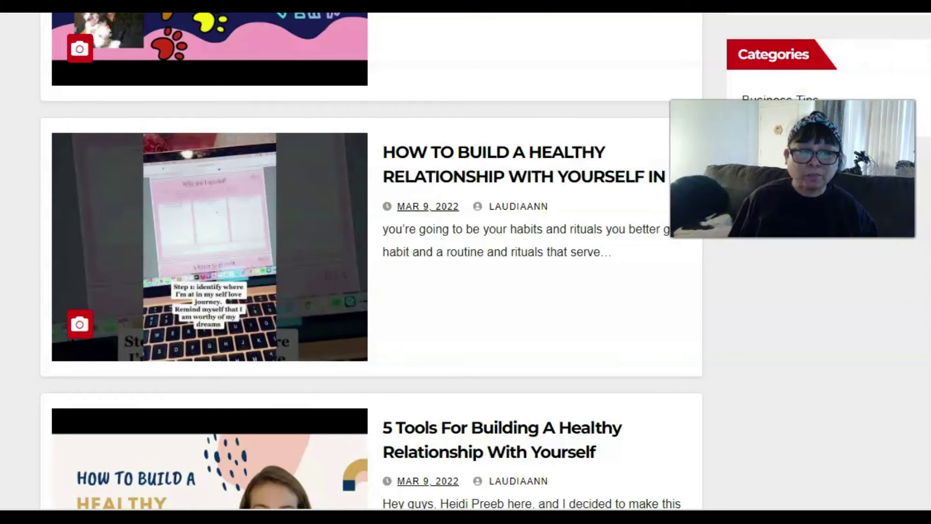
scroll(466, 261, up, 15)
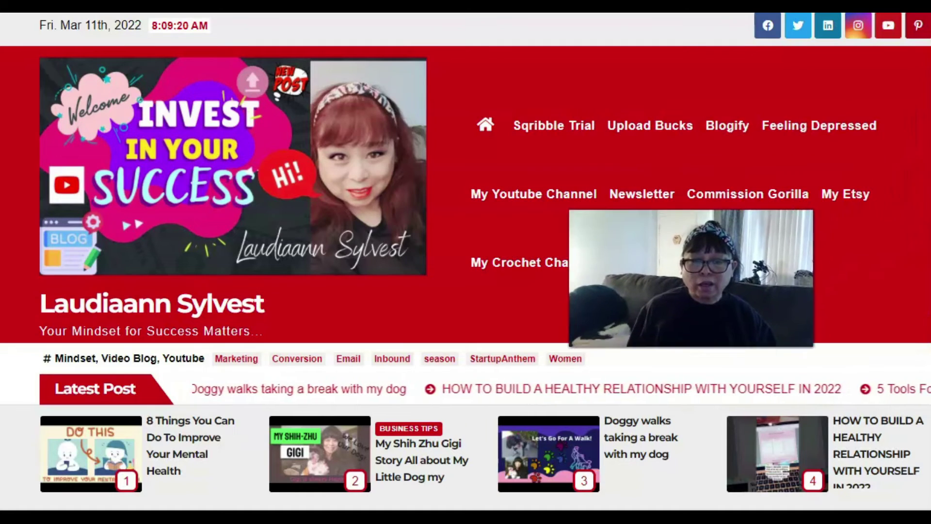
scroll(466, 262, down, 5)
scroll(465, 263, down, 10)
scroll(807, 266, up, 2)
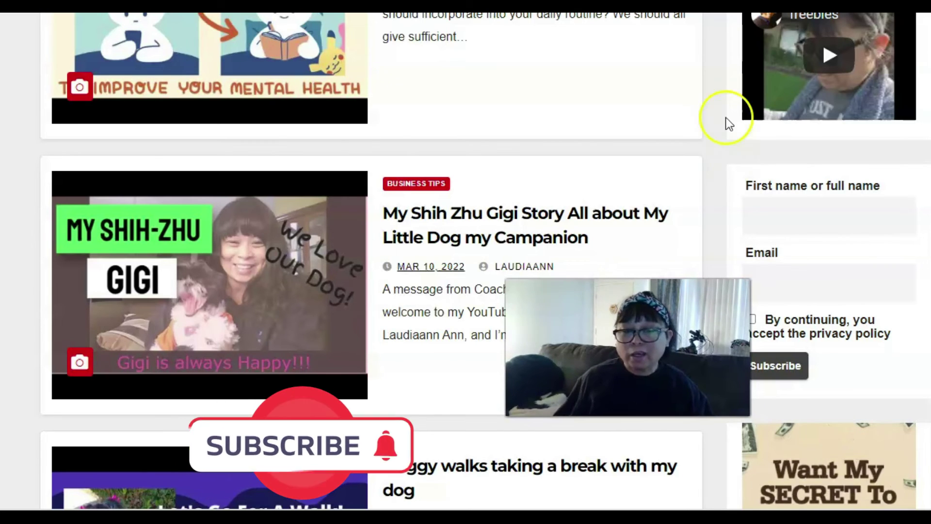
scroll(728, 124, up, 2)
scroll(466, 262, up, 10)
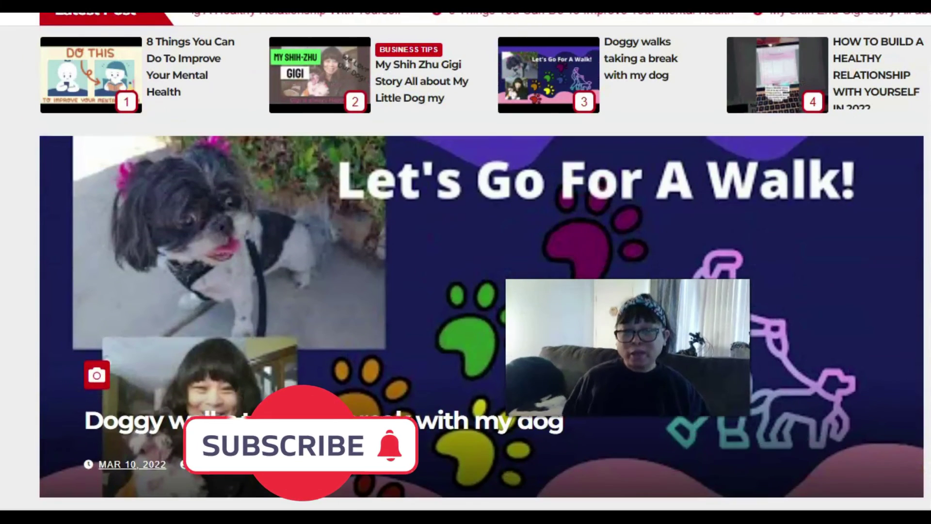
scroll(502, 423, up, 4)
scroll(502, 422, up, 4)
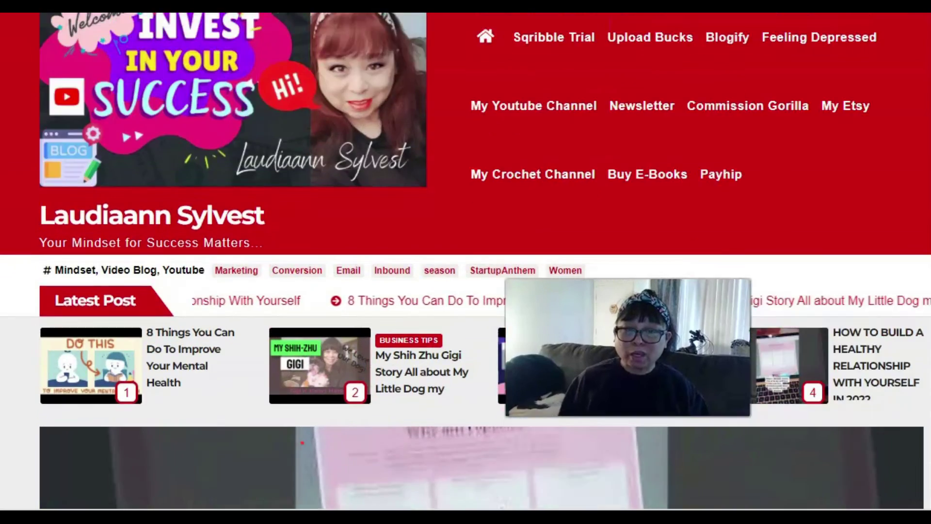